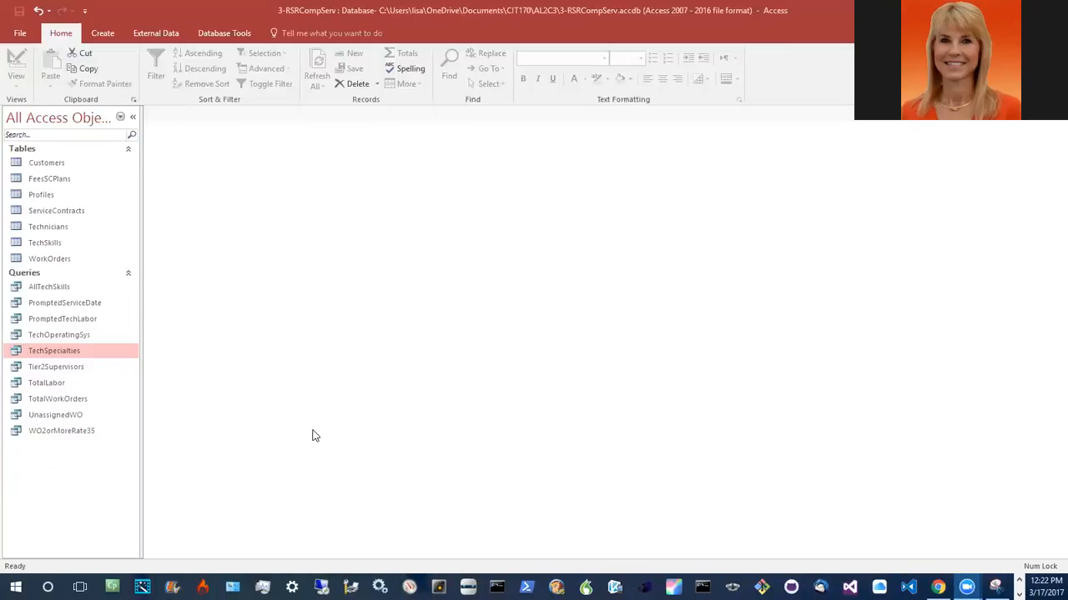
Create a new query in Design view and add the WorkOrders table to it
{"action": "left_click", "coordinate": [110, 34]}
{"action": "left_click", "coordinate": [201, 69]}
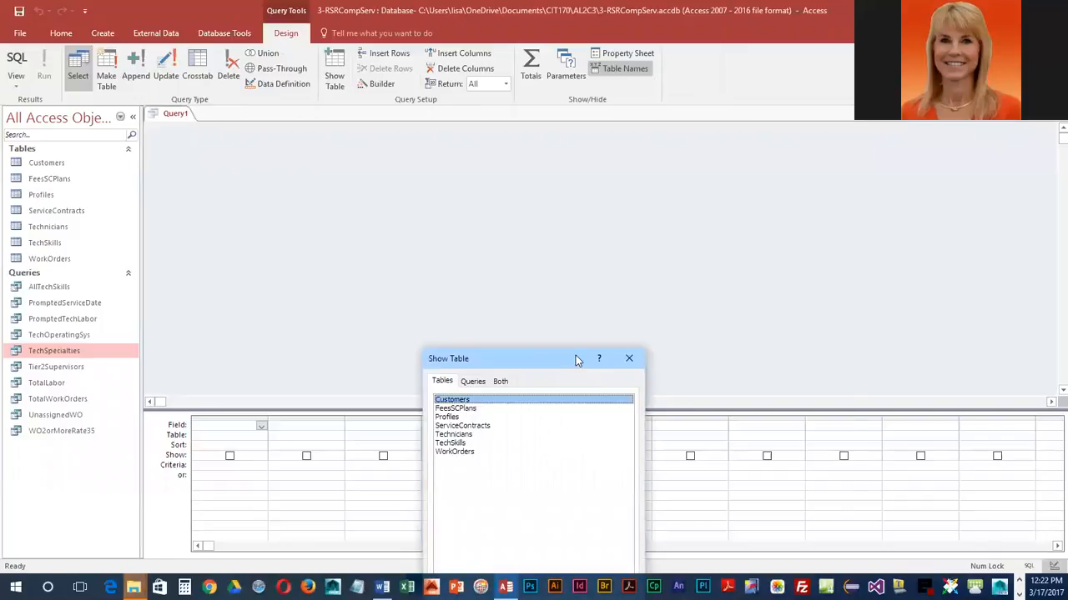
{"action": "double_click", "coordinate": [667, 277]}
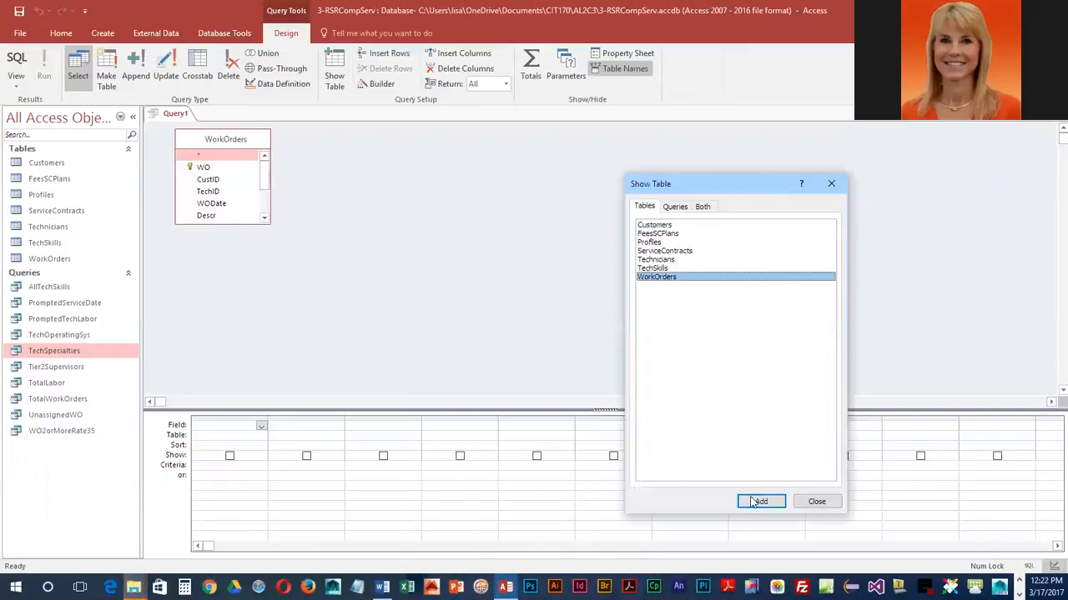
{"action": "left_click", "coordinate": [814, 504]}
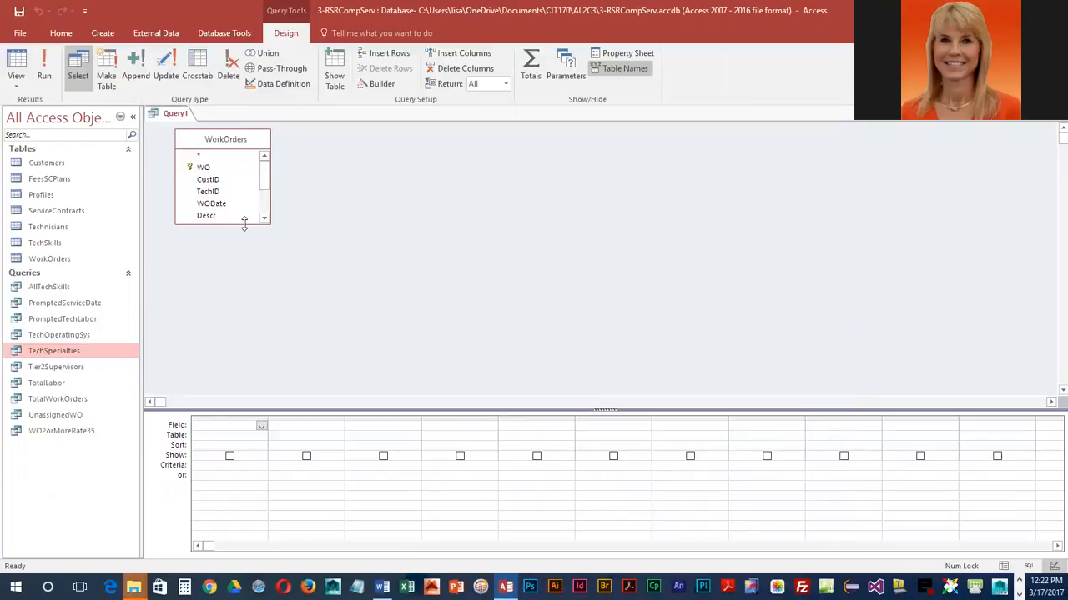
Enlarge the WorkOrders field list to show all its fields, and add every field to the query design grid
{"action": "left_click_drag", "start_coordinate": [244, 223], "coordinate": [240, 297]}
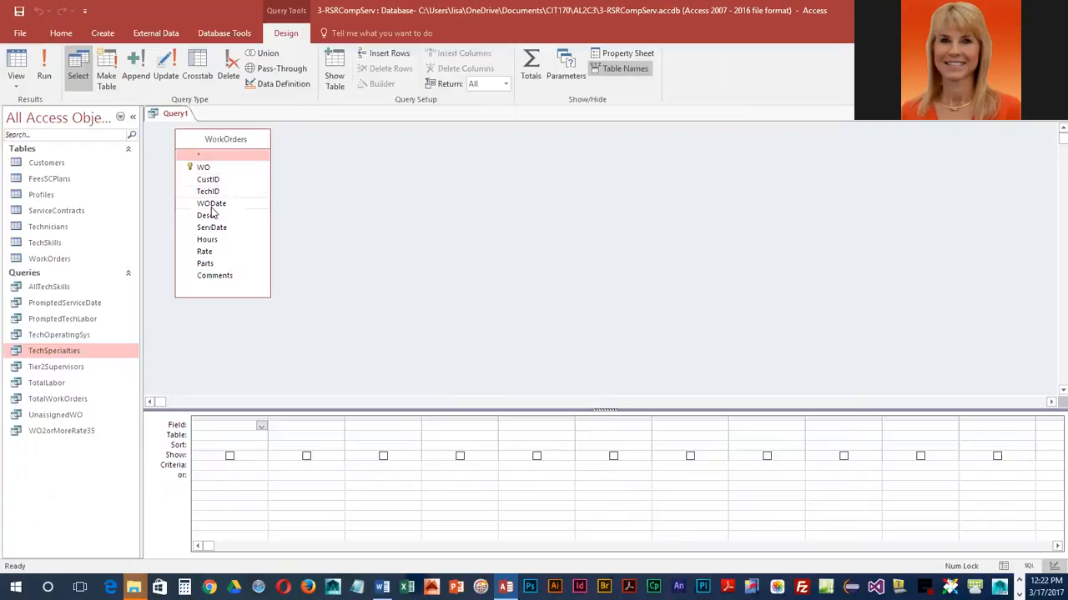
{"action": "double_click", "coordinate": [225, 140]}
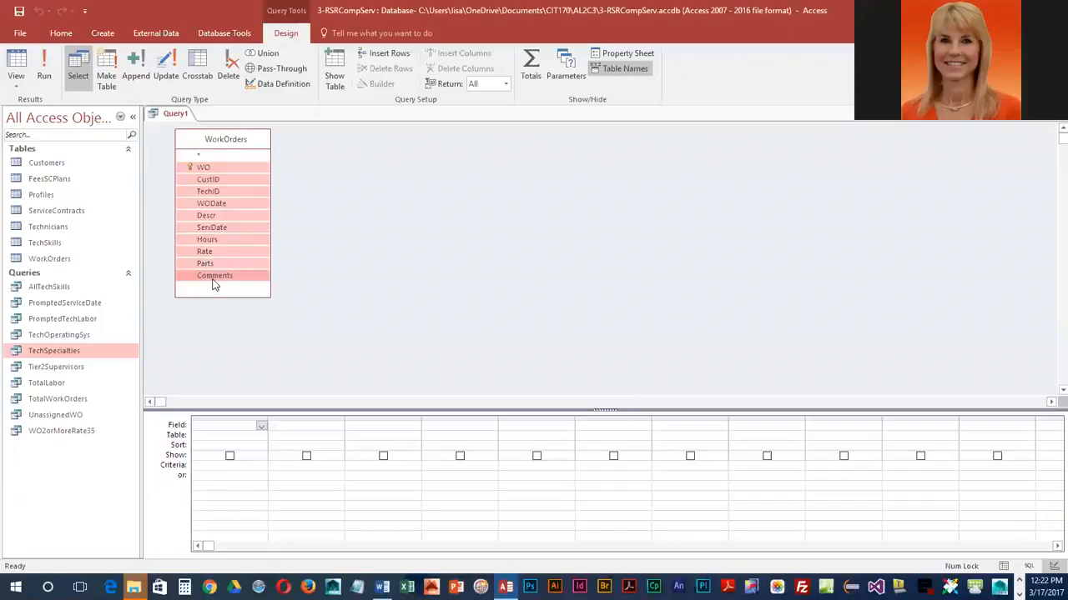
{"action": "left_click_drag", "start_coordinate": [222, 166], "coordinate": [212, 431]}
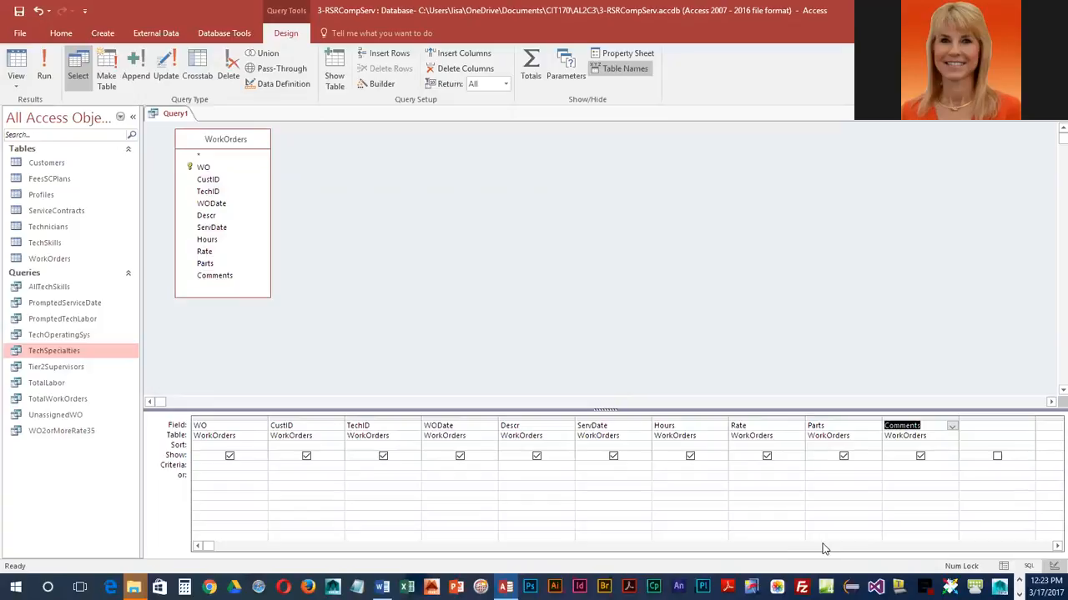
Widen the ServDate column and set its criteria to Between September 1, 2018 And September 15, 2018
{"action": "left_click", "coordinate": [595, 467]}
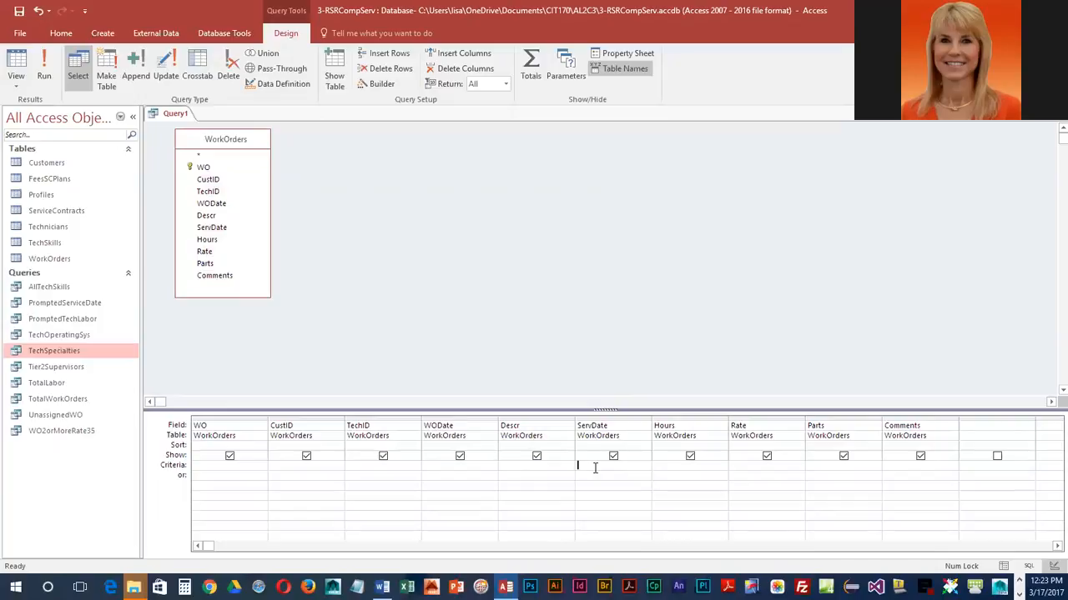
{"action": "left_click_drag", "start_coordinate": [653, 422], "coordinate": [759, 420]}
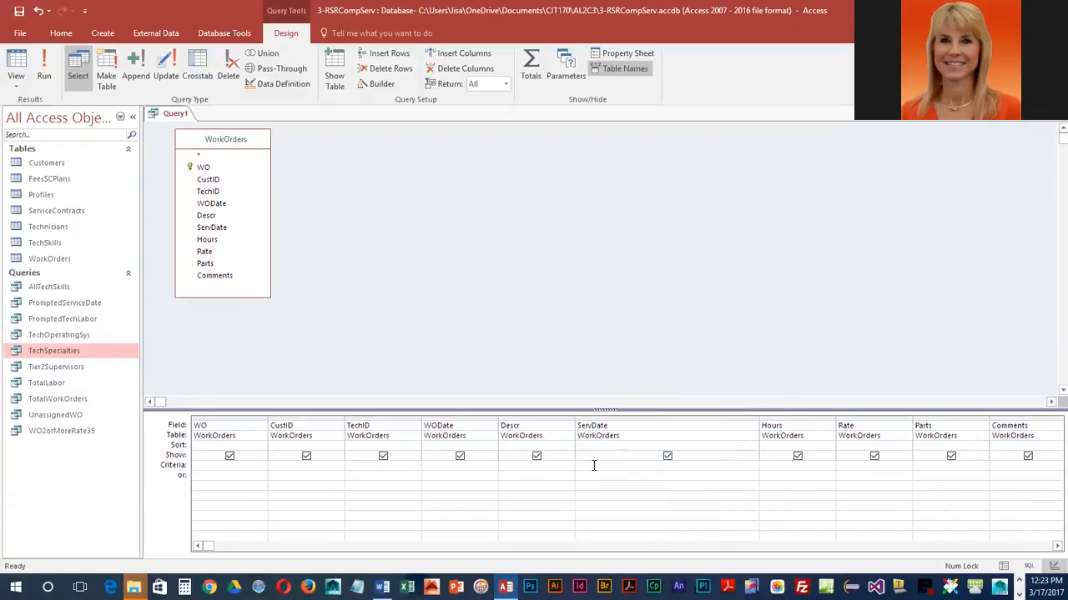
{"action": "type", "text": "Between Sep"}
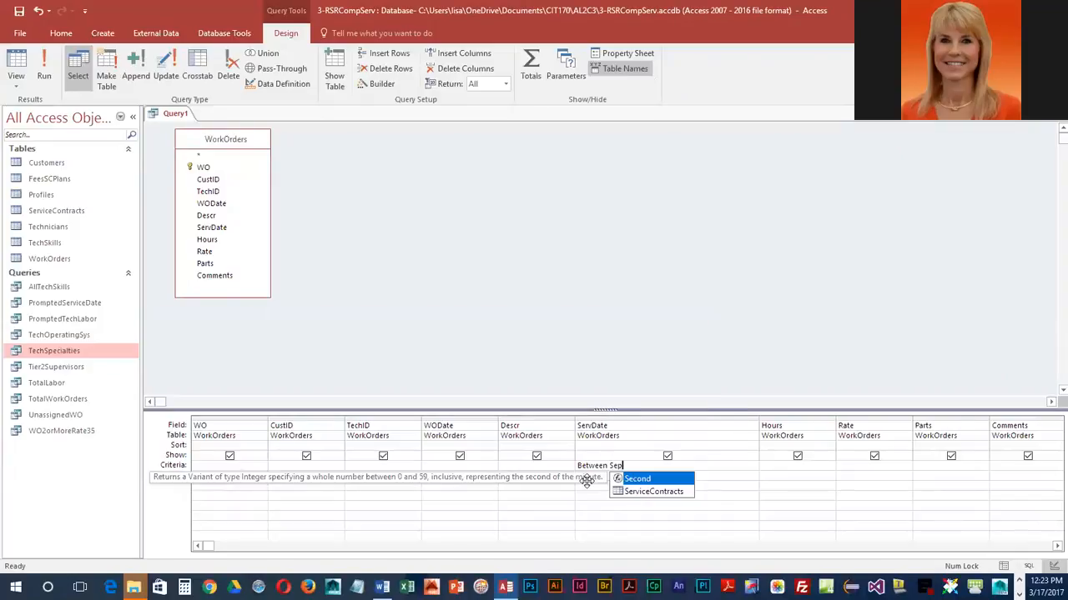
{"action": "type", "text": "tember 1, 2018 And September 15, 2018"}
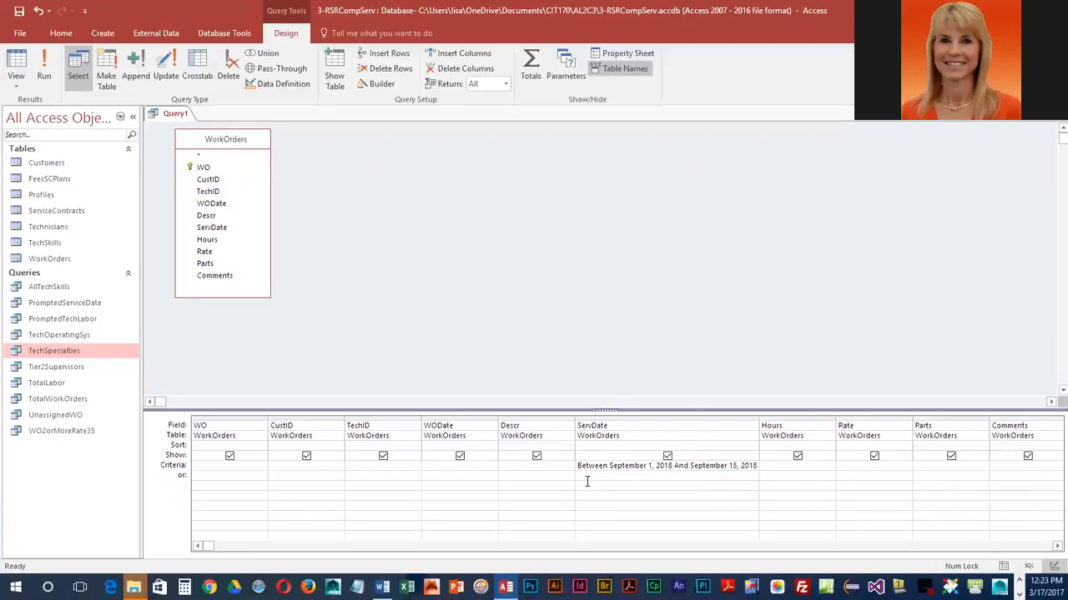
{"action": "key", "text": "Tab"}
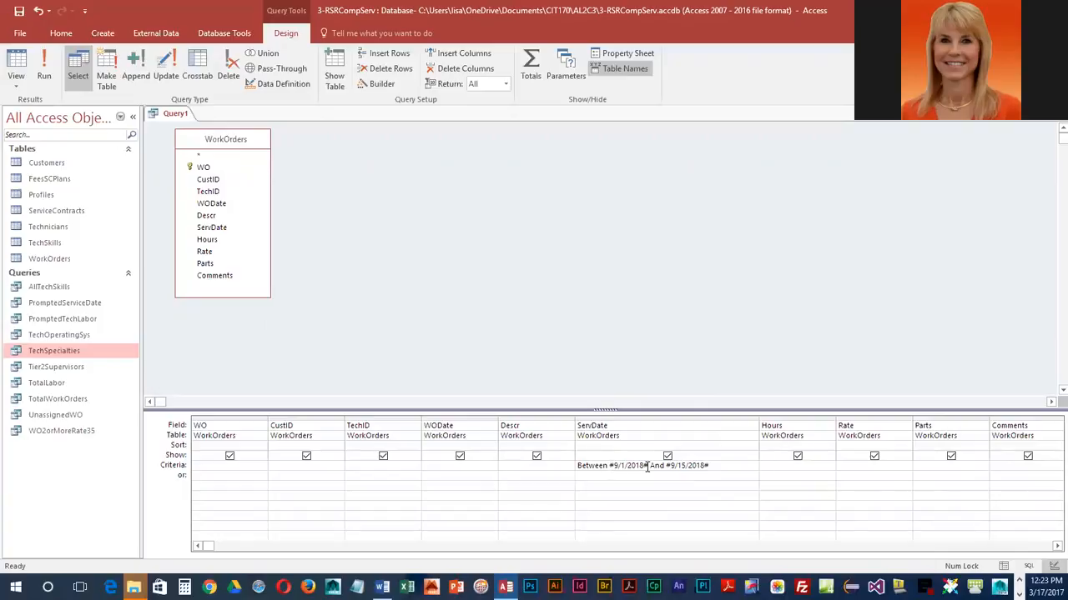
Check the ServDate criterion, run the select query to preview its records, and return to Design view
{"action": "left_click", "coordinate": [610, 465]}
{"action": "left_click", "coordinate": [723, 467]}
{"action": "left_click", "coordinate": [44, 75]}
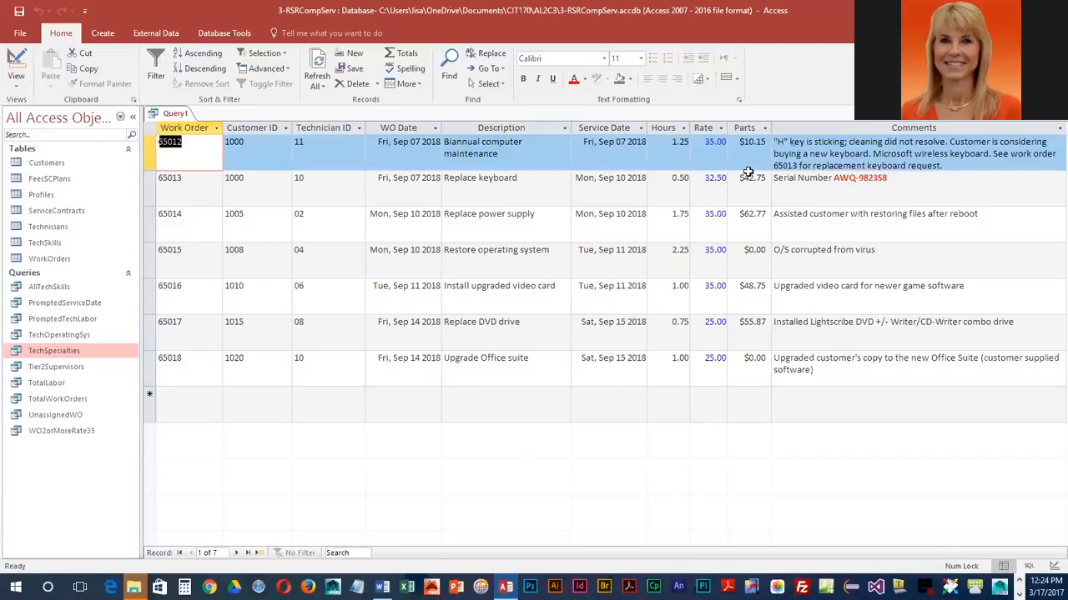
{"action": "left_click", "coordinate": [17, 62]}
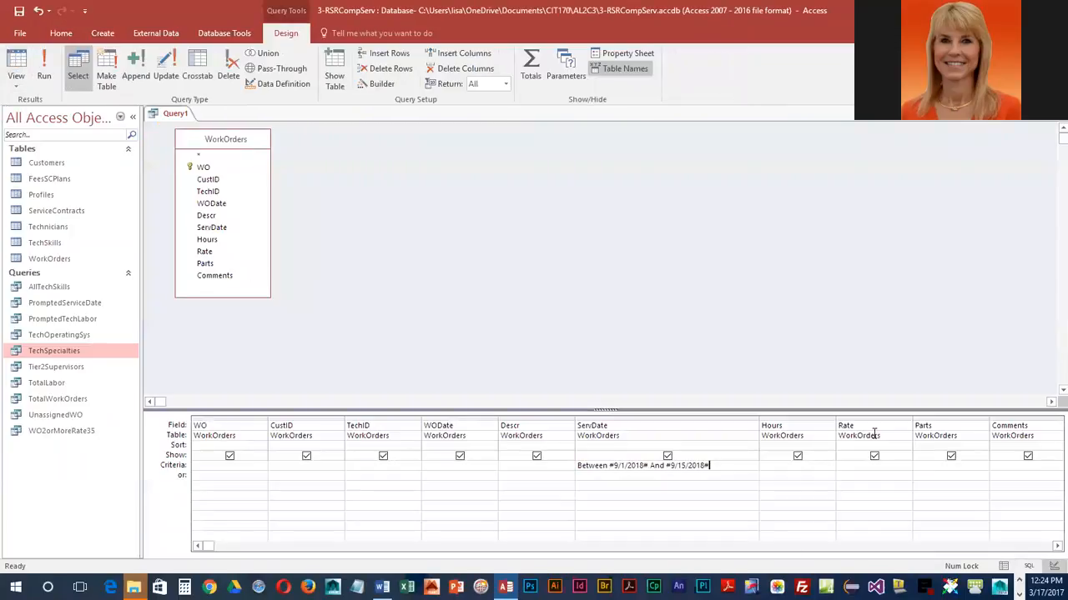
Remove the Comments column from the query grid and narrow the ServDate column to fit its criterion
{"action": "right_click", "coordinate": [1012, 417]}
{"action": "left_click", "coordinate": [1019, 460]}
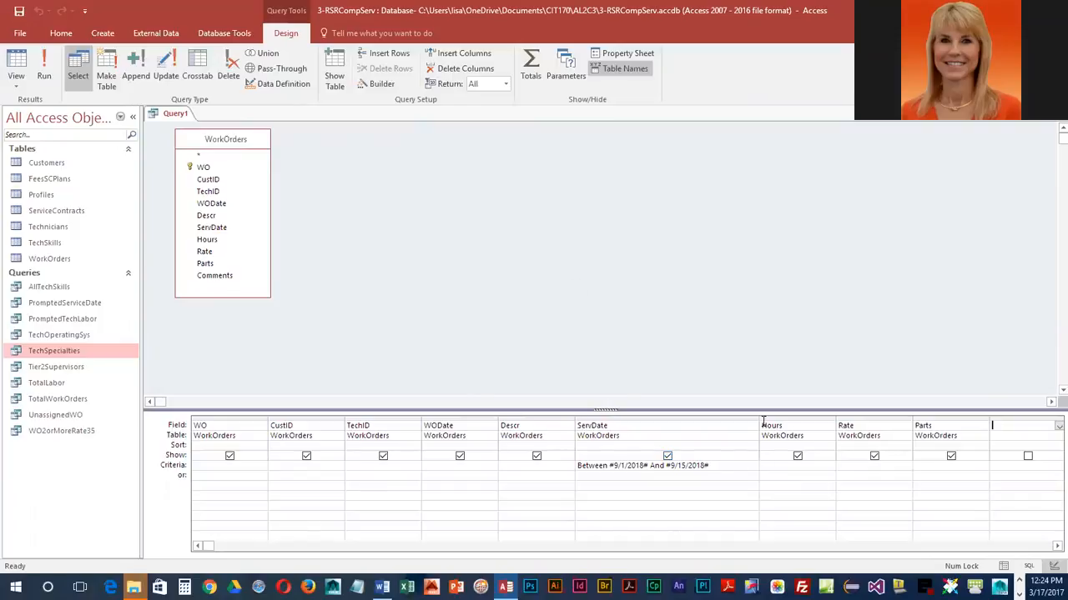
{"action": "left_click_drag", "start_coordinate": [757, 420], "coordinate": [717, 422]}
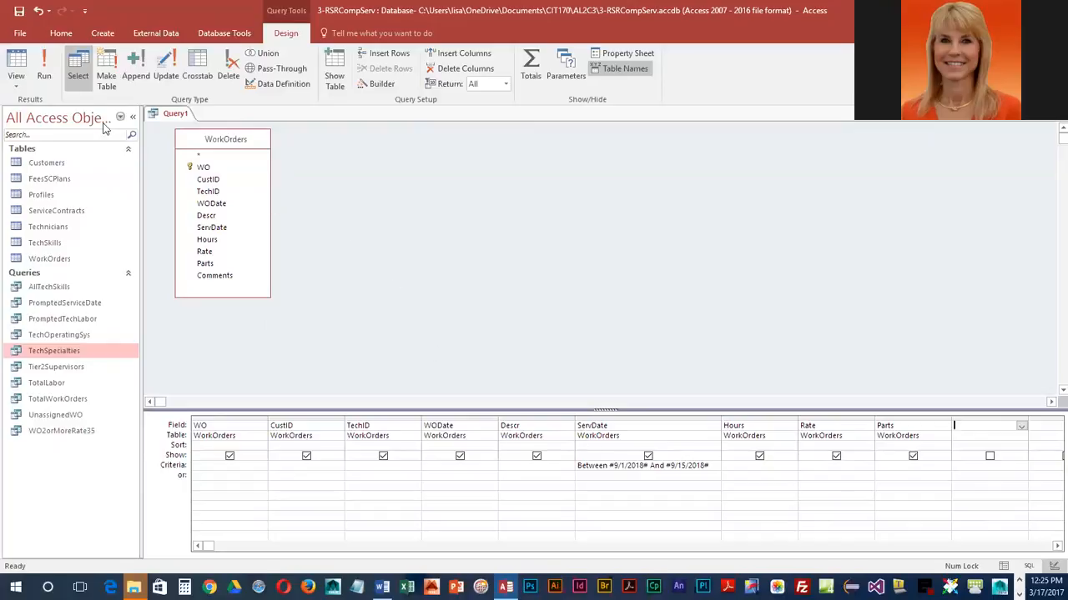
Convert the query to a make-table query with the new table named Sept2018WO, stored in another database
{"action": "left_click", "coordinate": [108, 66]}
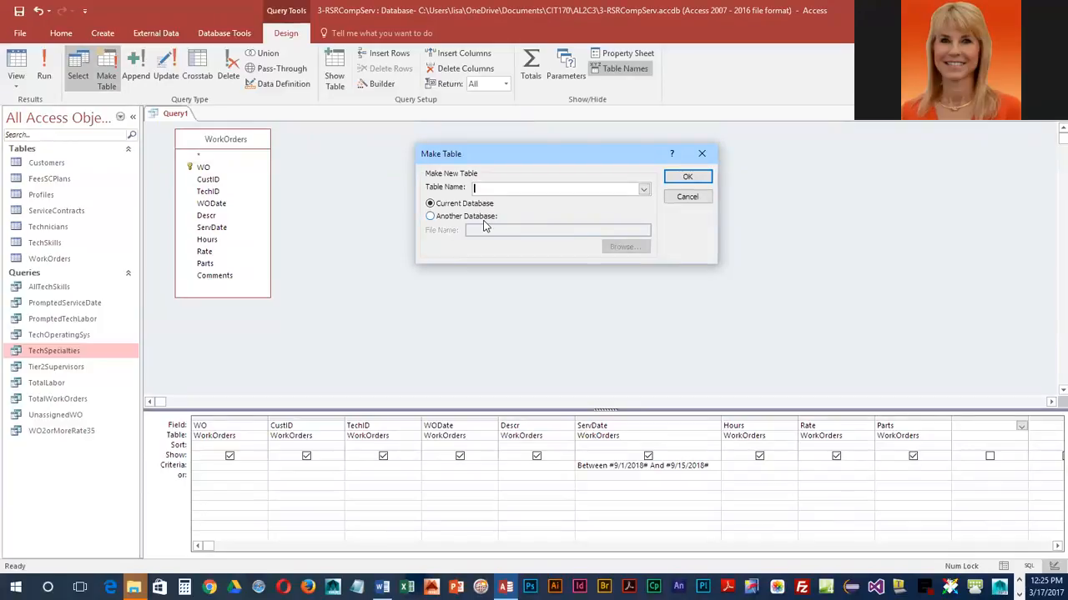
{"action": "type", "text": "Sept2018WO"}
{"action": "left_click", "coordinate": [430, 217]}
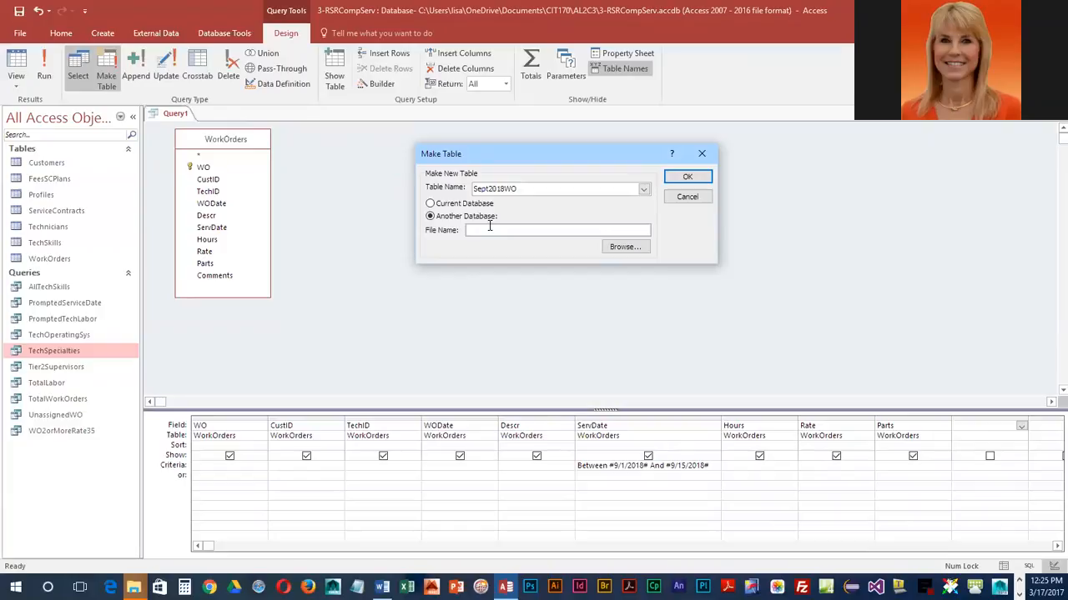
Choose 3-RSRCompServHistory.accdb from the OneDrive Documents folder CIT170\AL2C3 as the destination database for the new table
{"action": "left_click", "coordinate": [622, 247]}
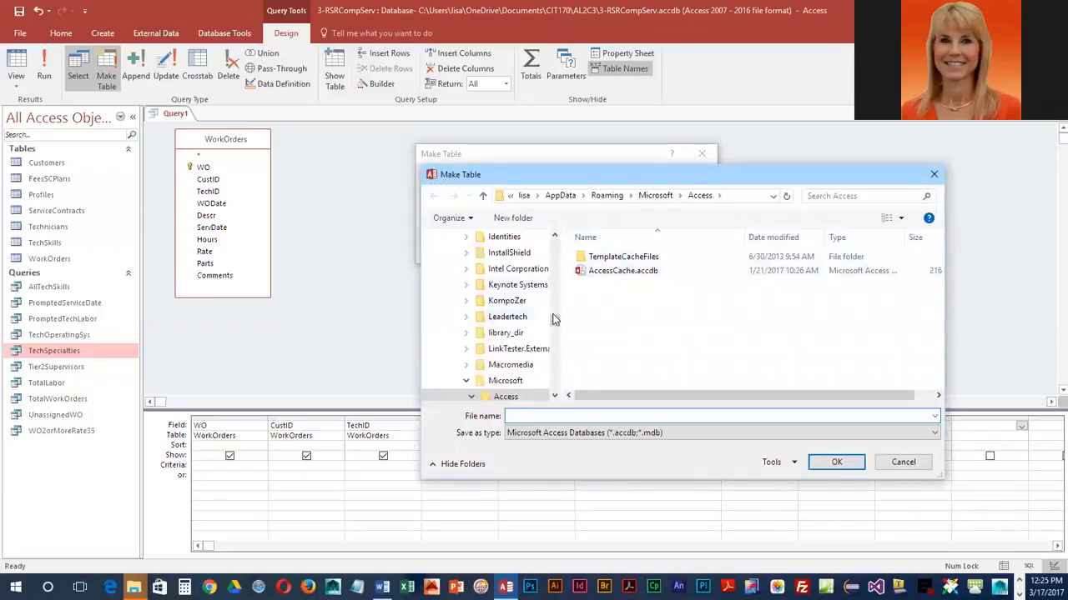
{"action": "scroll", "coordinate": [551, 317], "scroll_direction": "down", "scroll_amount": 10}
{"action": "mouse_move", "coordinate": [560, 275]}
{"action": "left_mouse_down"}
{"action": "mouse_move", "coordinate": [560, 255]}
{"action": "mouse_move", "coordinate": [561, 271]}
{"action": "left_mouse_up"}
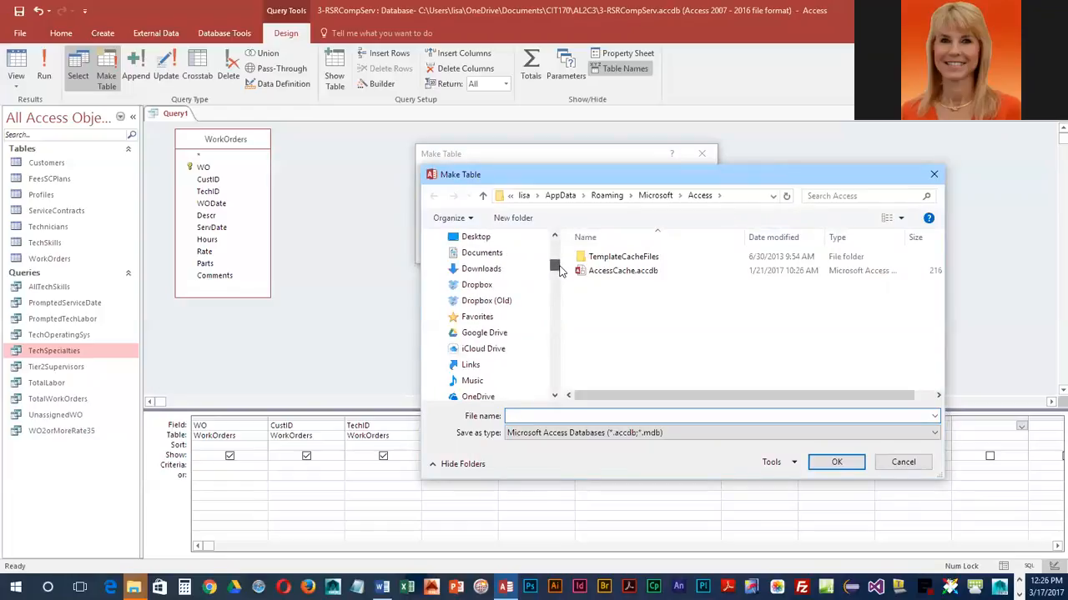
{"action": "left_click_drag", "start_coordinate": [561, 272], "coordinate": [562, 275]}
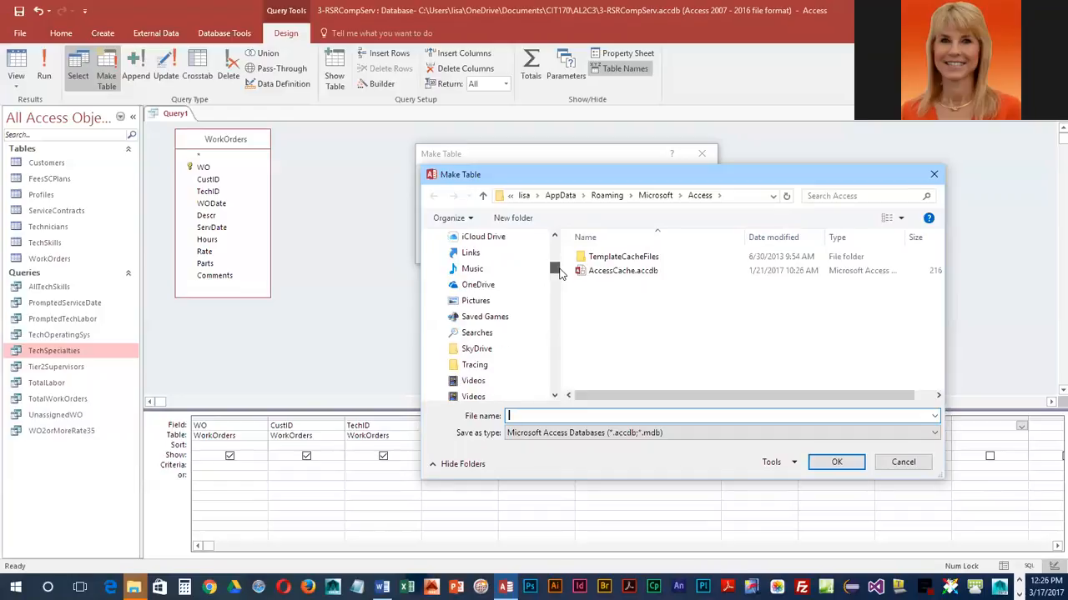
{"action": "left_click", "coordinate": [440, 285]}
{"action": "left_click", "coordinate": [444, 302]}
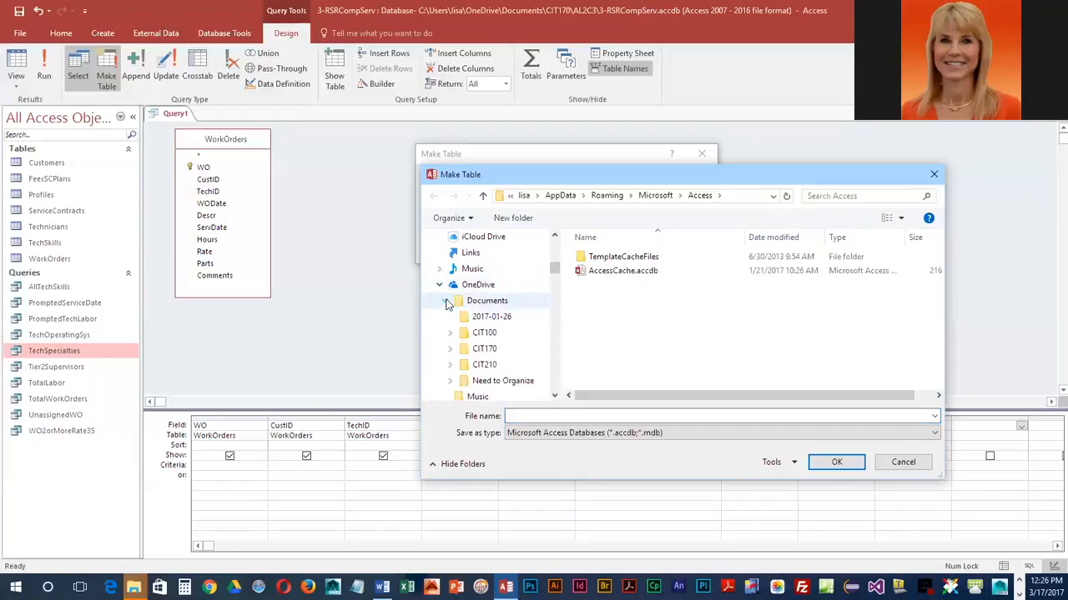
{"action": "left_click", "coordinate": [450, 349]}
{"action": "scroll", "coordinate": [447, 357], "scroll_direction": "down", "scroll_amount": 2}
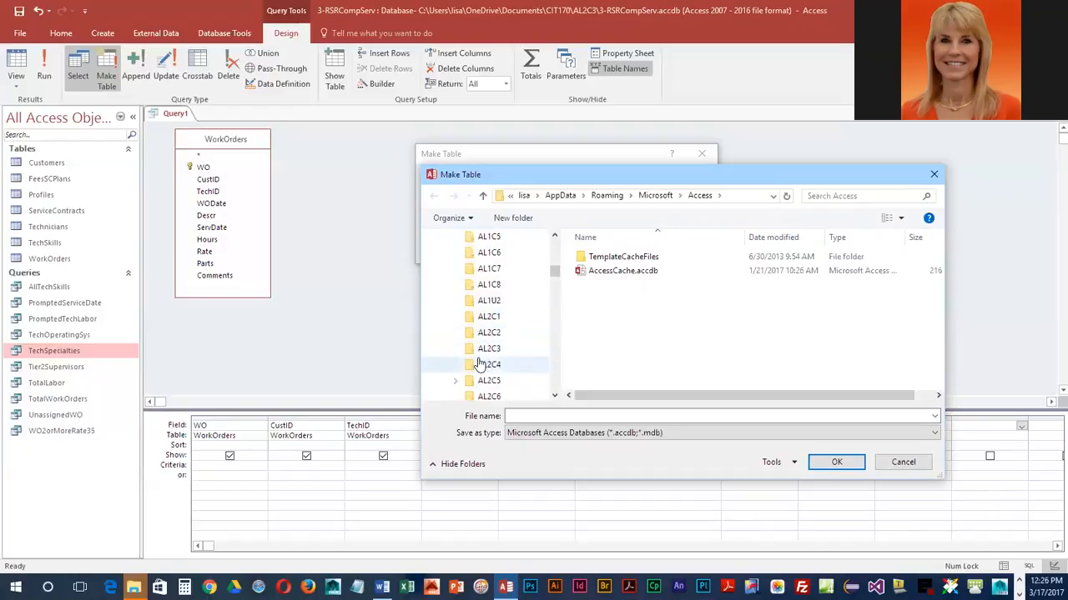
{"action": "left_click", "coordinate": [490, 350]}
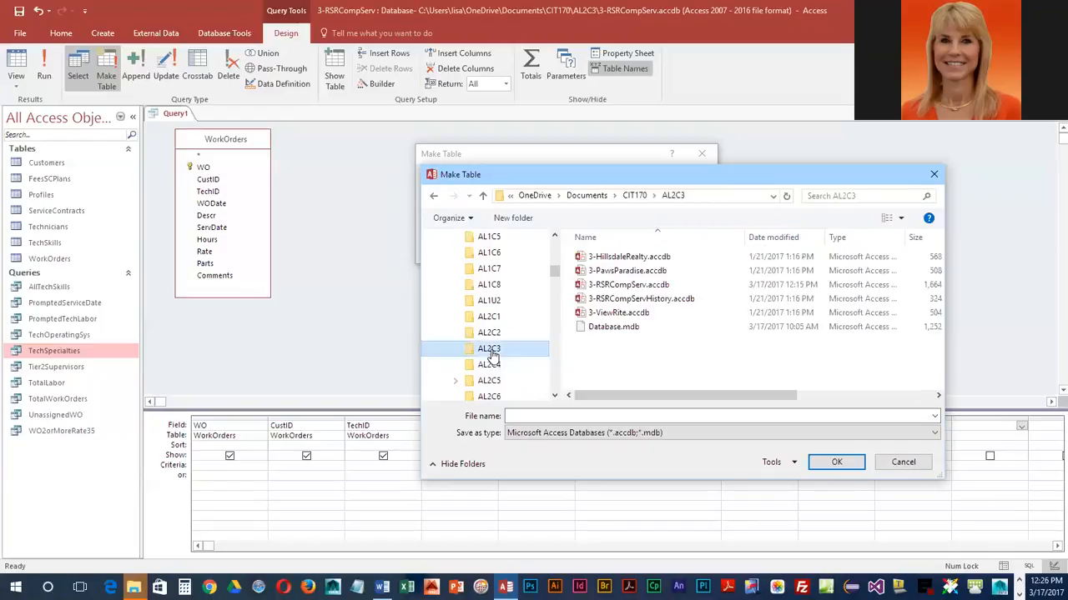
{"action": "left_click", "coordinate": [625, 300]}
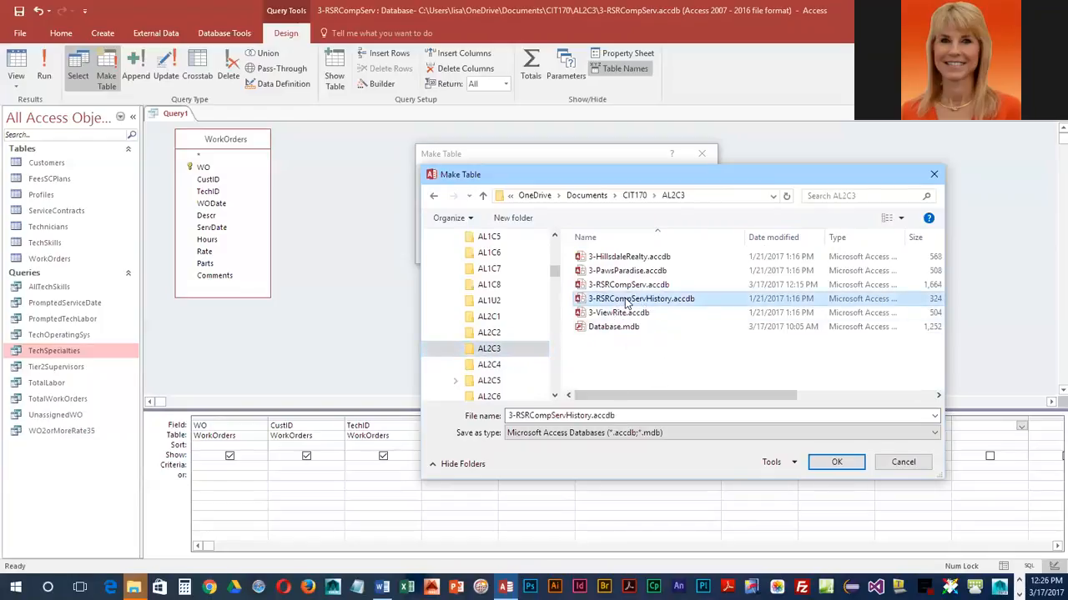
{"action": "left_click", "coordinate": [836, 463]}
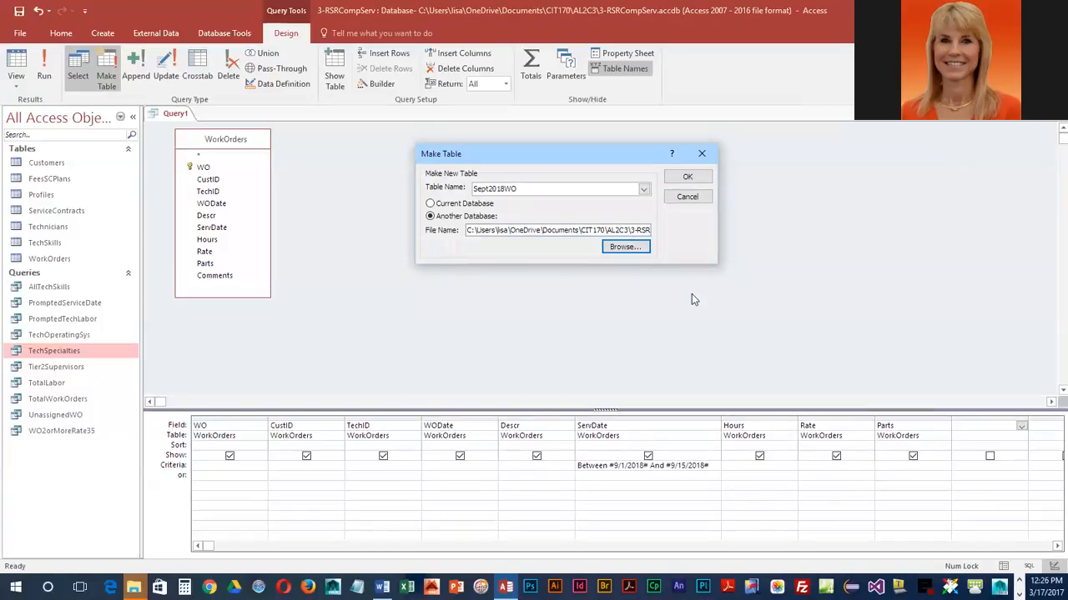
Examine the full destination path through to its end to verify the chosen database file
{"action": "key", "text": "Right"}
{"action": "key", "text": "Right"}
{"action": "key", "text": "Right"}
{"action": "key", "text": "Right"}
{"action": "key", "text": "Right"}
{"action": "key", "text": "Right"}
{"action": "key", "text": "Right"}
{"action": "key", "text": "Right"}
{"action": "key", "text": "Right"}
{"action": "key", "text": "Right"}
{"action": "key", "text": "Right"}
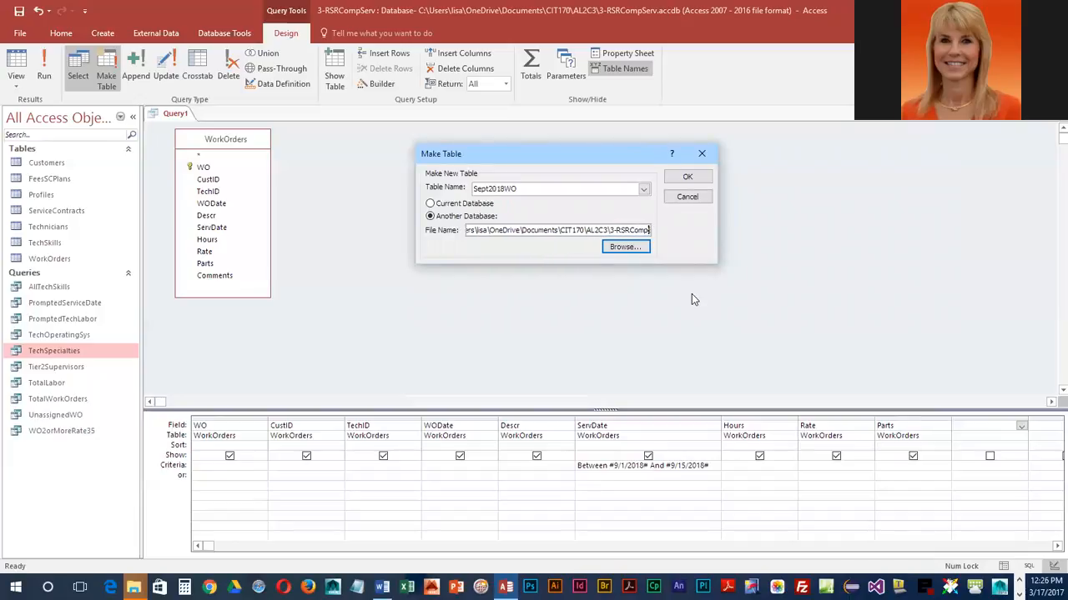
{"action": "key", "text": "Right"}
{"action": "key", "text": "Right"}
{"action": "key", "text": "Right"}
{"action": "key", "text": "Right"}
{"action": "key", "text": "Right"}
{"action": "key", "text": "Right"}
{"action": "key", "text": "Right"}
{"action": "key", "text": "Right"}
{"action": "key", "text": "Right"}
{"action": "key", "text": "Right"}
{"action": "key", "text": "Right"}
{"action": "key", "text": "Right"}
{"action": "key", "text": "Right"}
{"action": "key", "text": "Right"}
{"action": "key", "text": "Right"}
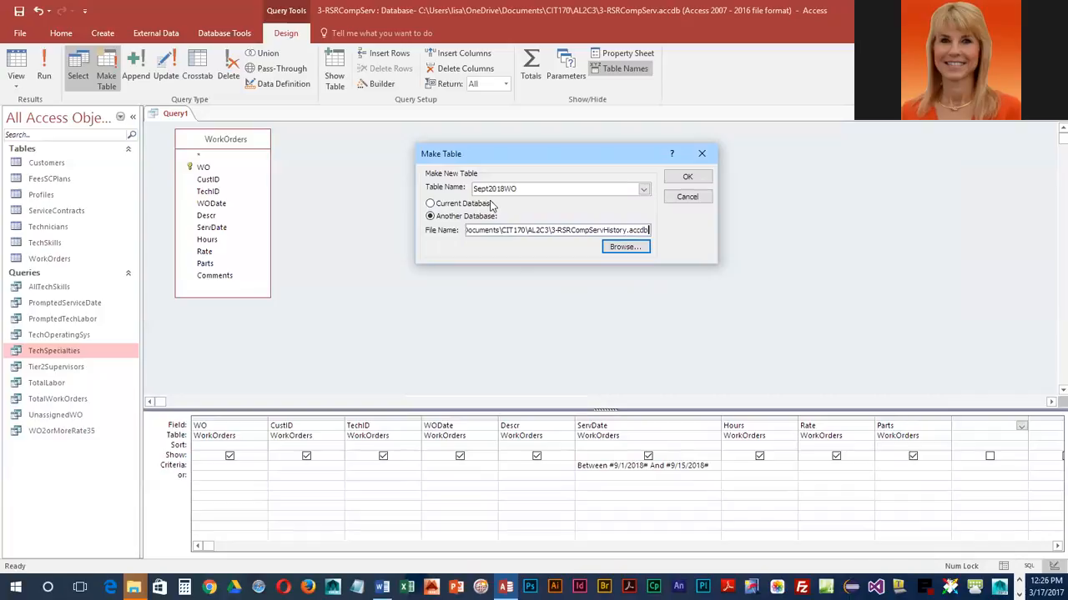
Accept the make-table settings and run the query, agreeing to paste the selected records into the new table
{"action": "left_click", "coordinate": [687, 177]}
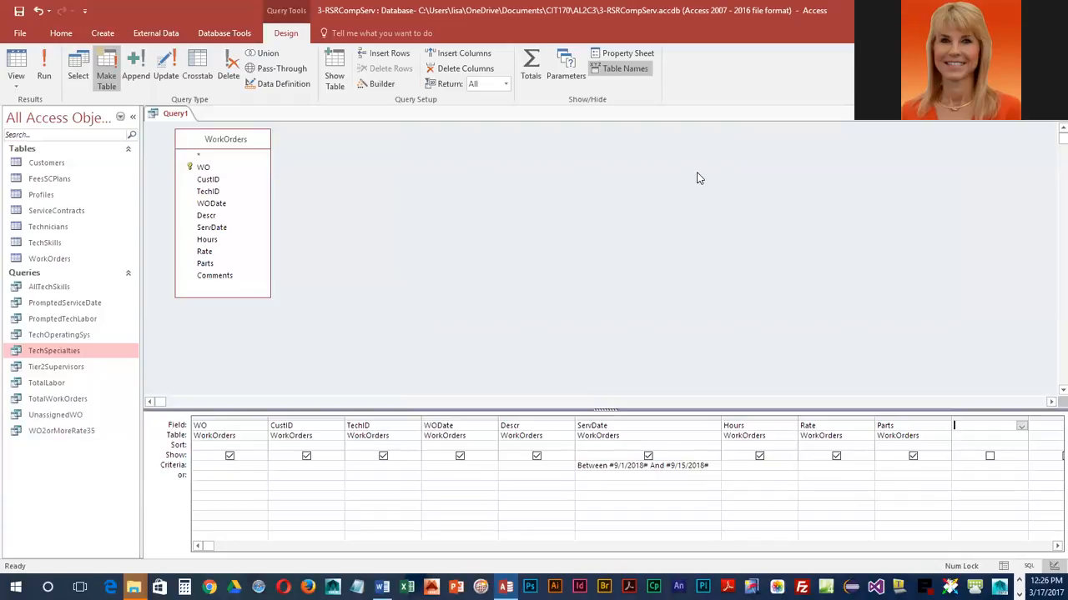
{"action": "left_click", "coordinate": [46, 69]}
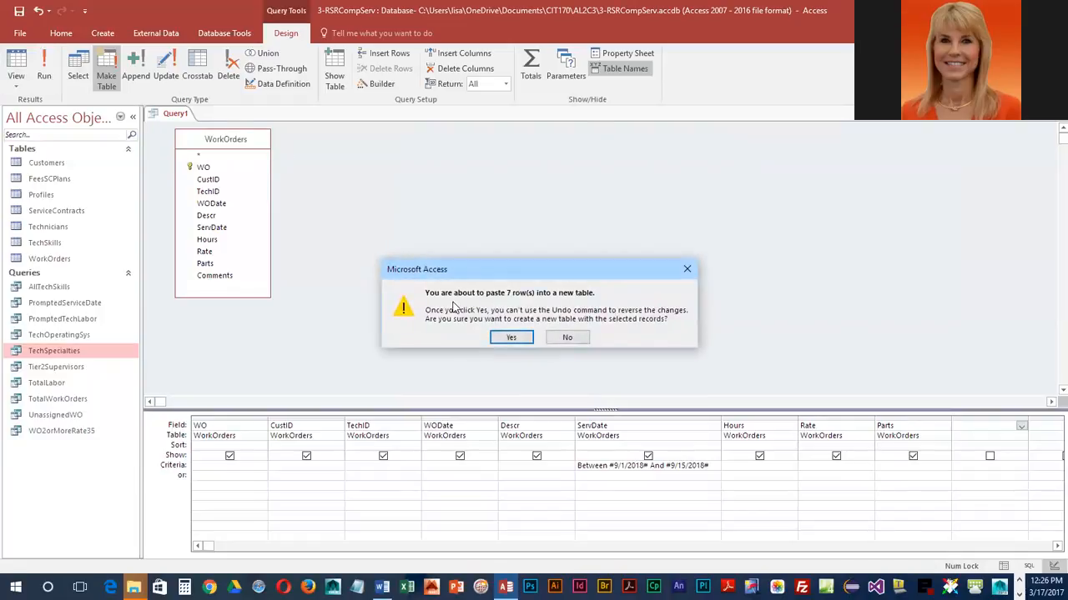
{"action": "left_click", "coordinate": [512, 338]}
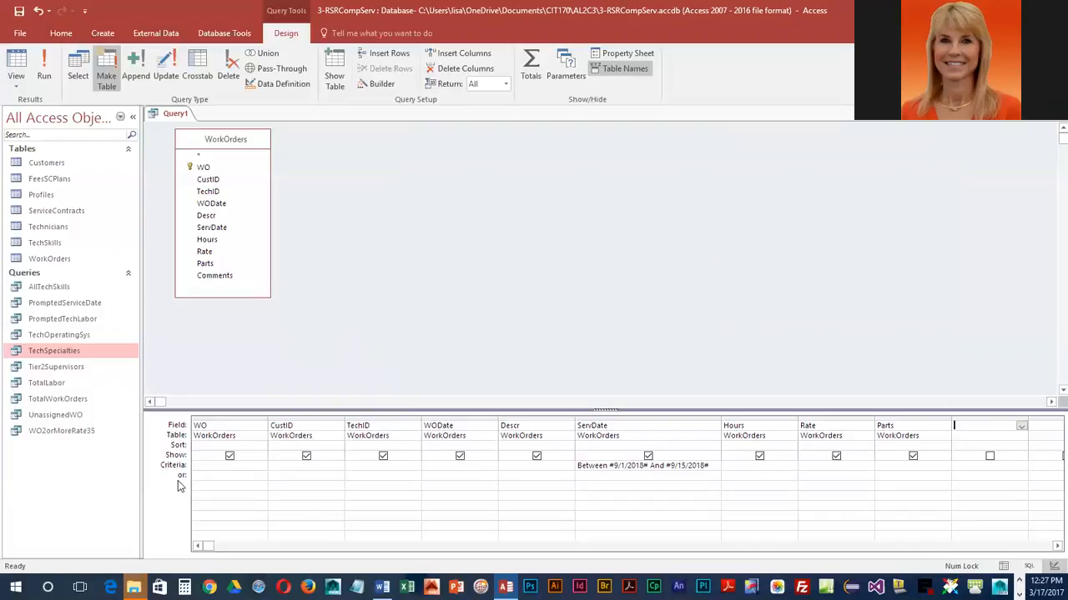
Save the make-table query with the name Sept2018MakeTable
{"action": "left_click", "coordinate": [19, 14]}
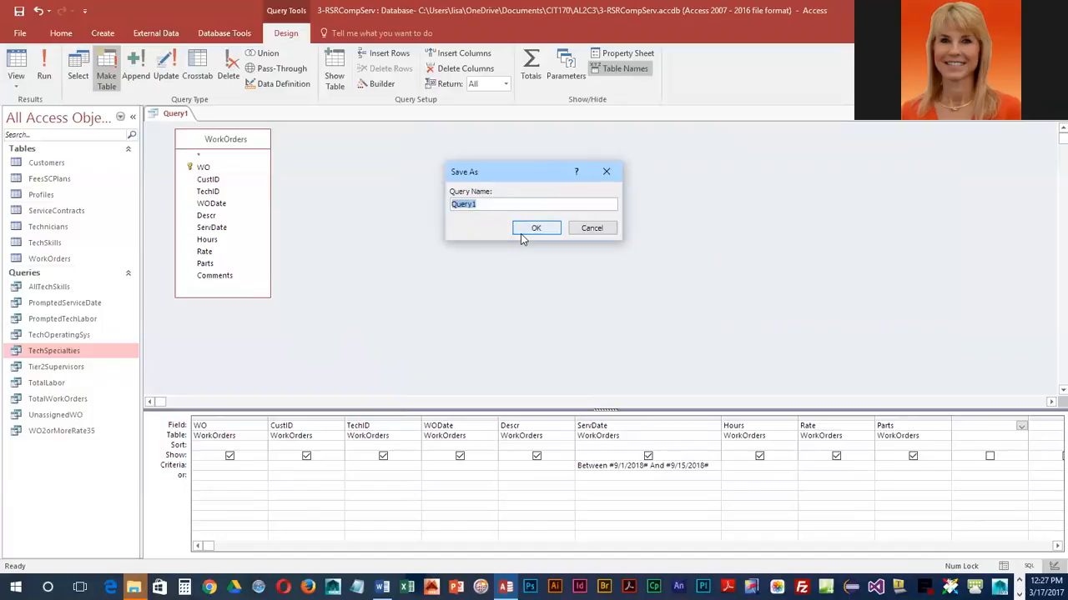
{"action": "type", "text": "Sept2018MakeTAble"}
{"action": "key", "text": "BackSpace"}
{"action": "key", "text": "BackSpace"}
{"action": "key", "text": "BackSpace"}
{"action": "key", "text": "BackSpace"}
{"action": "type", "text": "able"}
{"action": "left_click", "coordinate": [520, 233]}
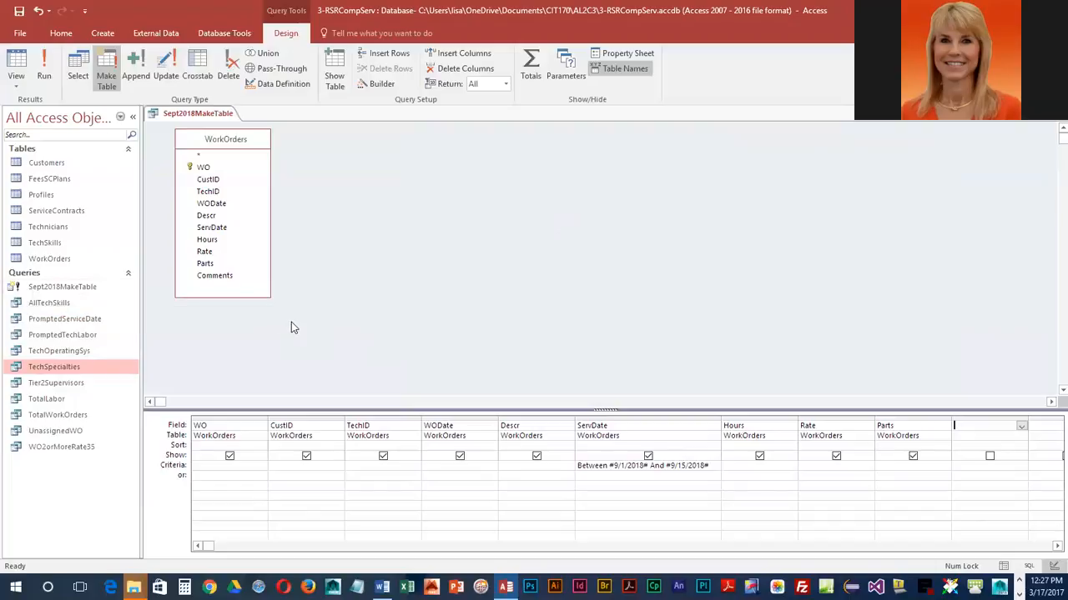
Open the 3-RSRCompServHistory.accdb database from the AL2C3 folder and enable its content
{"action": "left_click", "coordinate": [20, 33]}
{"action": "left_click", "coordinate": [27, 116]}
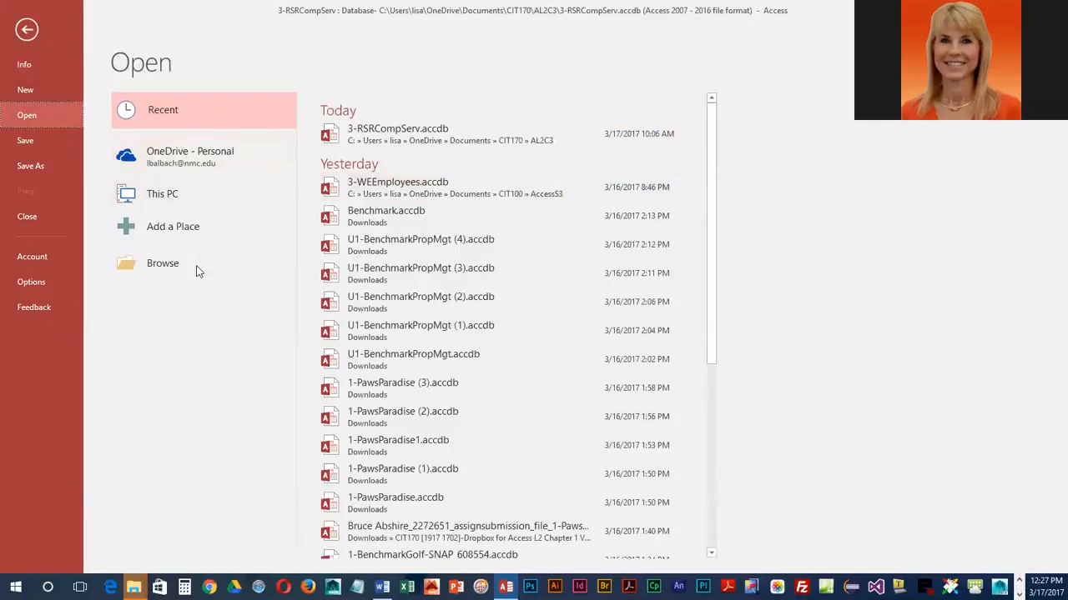
{"action": "left_click", "coordinate": [198, 271]}
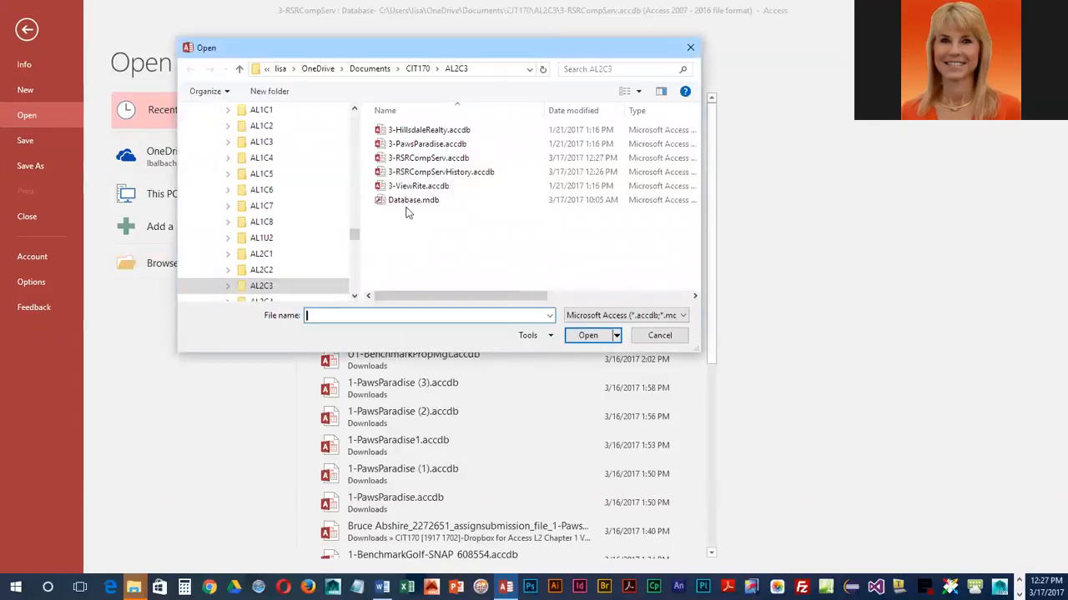
{"action": "left_click", "coordinate": [451, 174]}
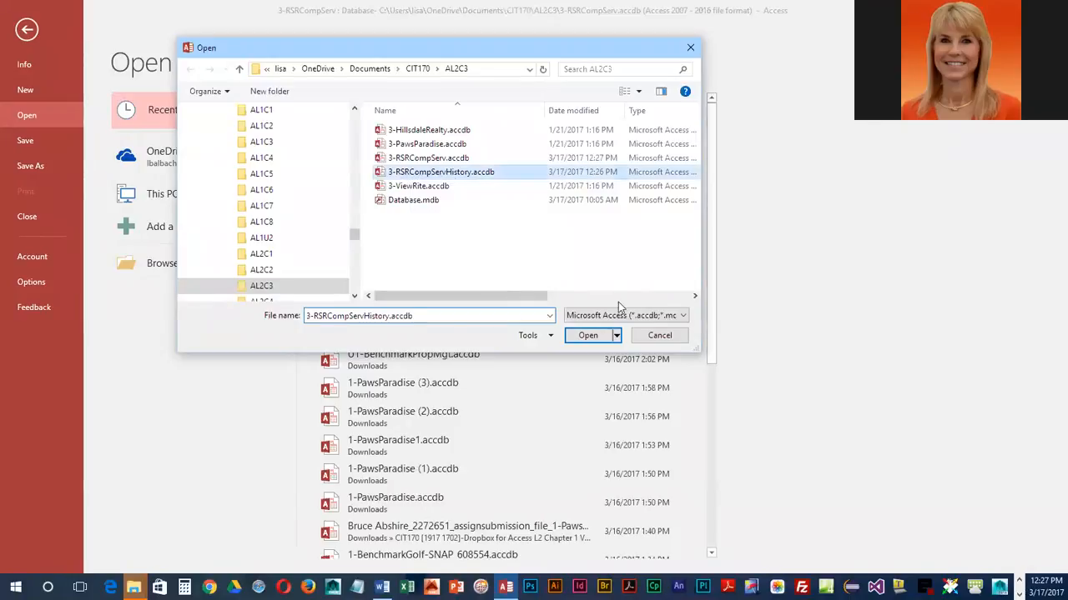
{"action": "left_click", "coordinate": [577, 336]}
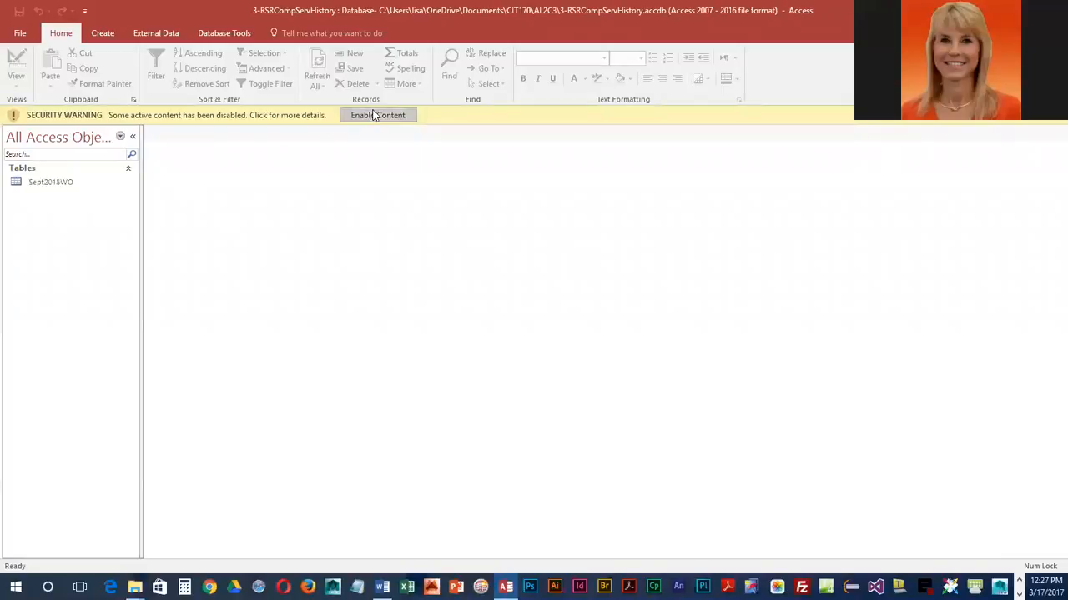
{"action": "left_click", "coordinate": [377, 115]}
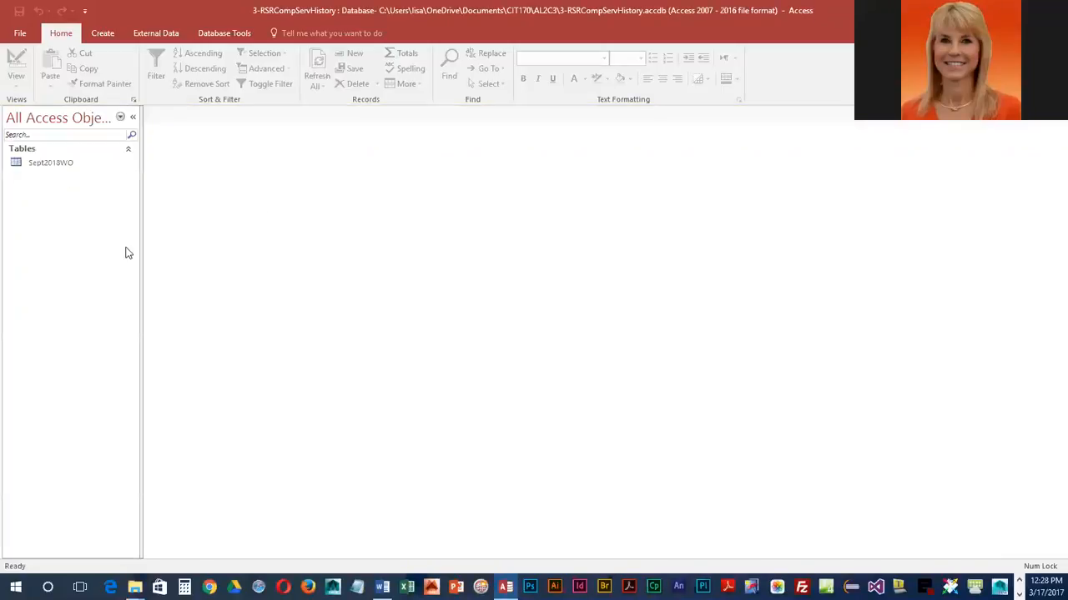
Open the Sept2018WO table to review the archived work order records, and close it again
{"action": "left_click", "coordinate": [60, 163]}
{"action": "double_click", "coordinate": [60, 163]}
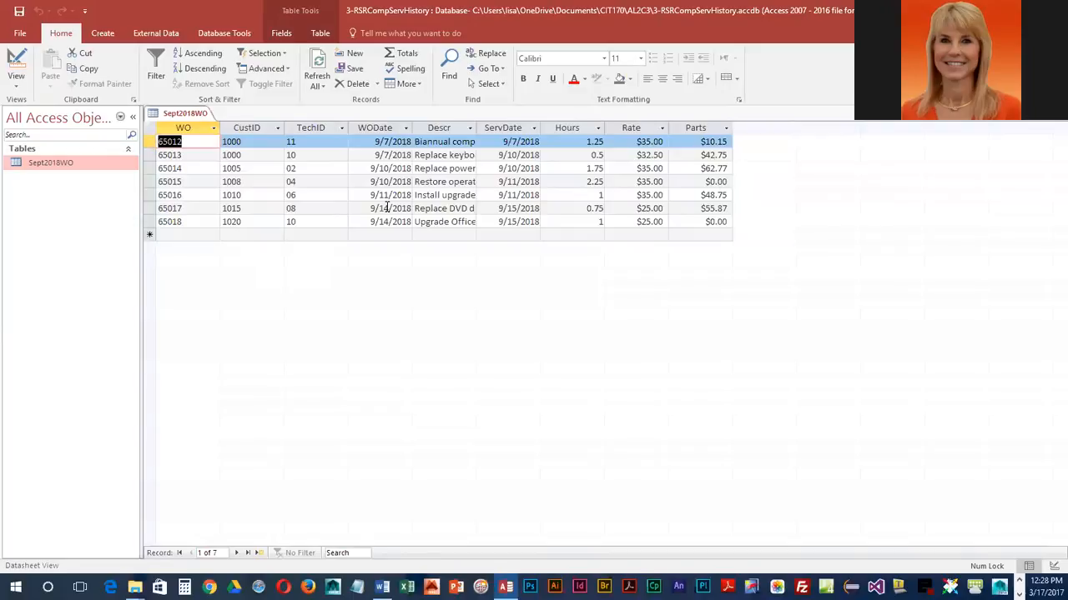
{"action": "right_click", "coordinate": [190, 115]}
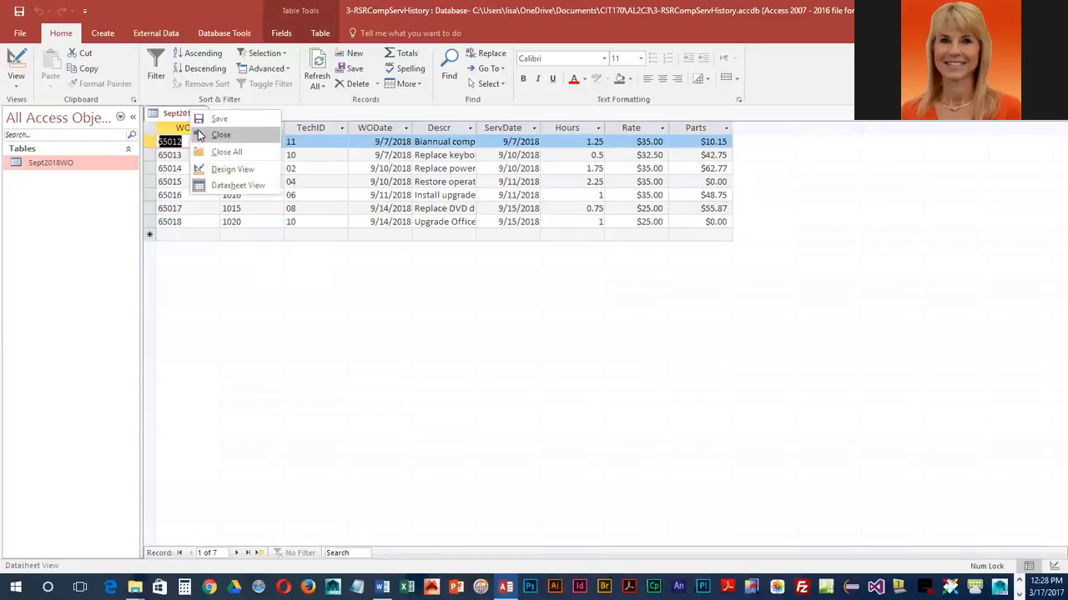
{"action": "left_click", "coordinate": [205, 131]}
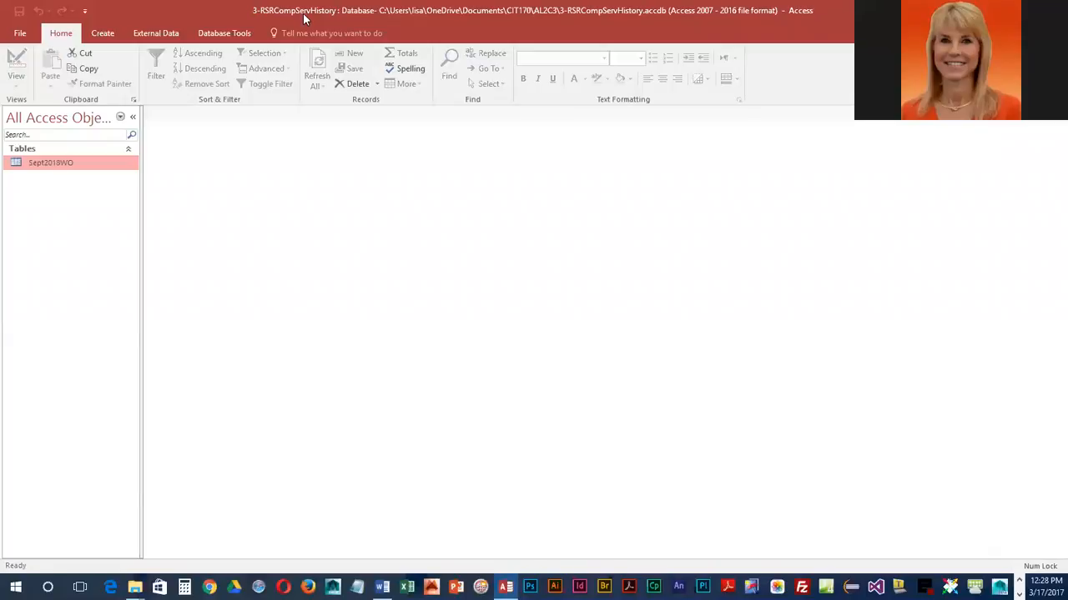